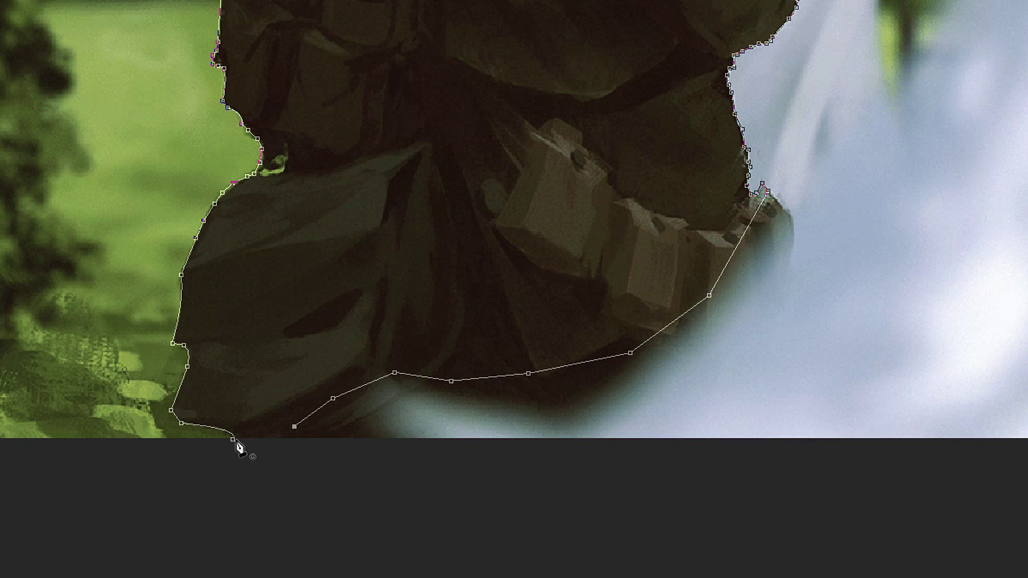
Close the pen path around the soldier's outline by clicking its starting anchor
click(236, 443)
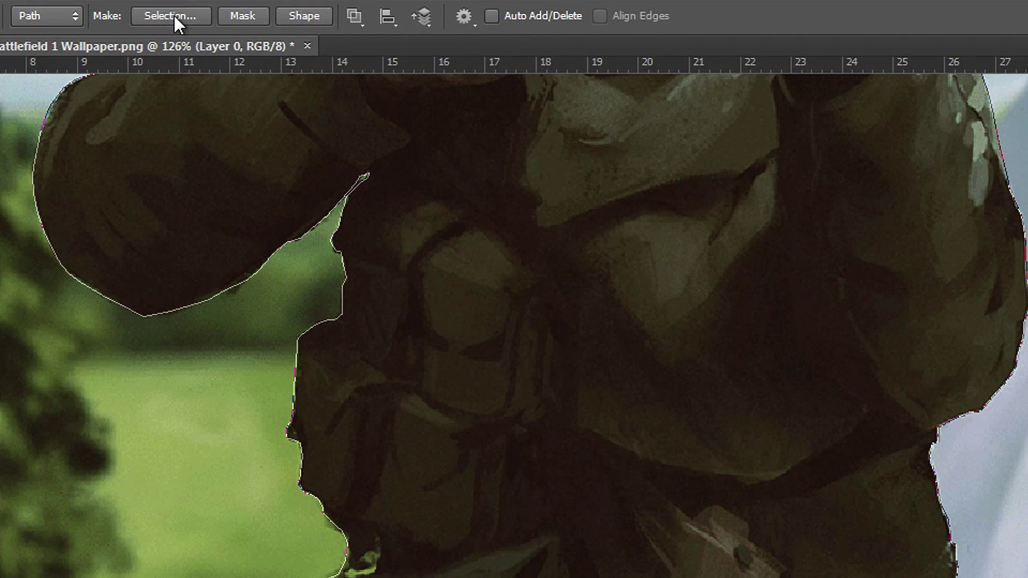
click(174, 15)
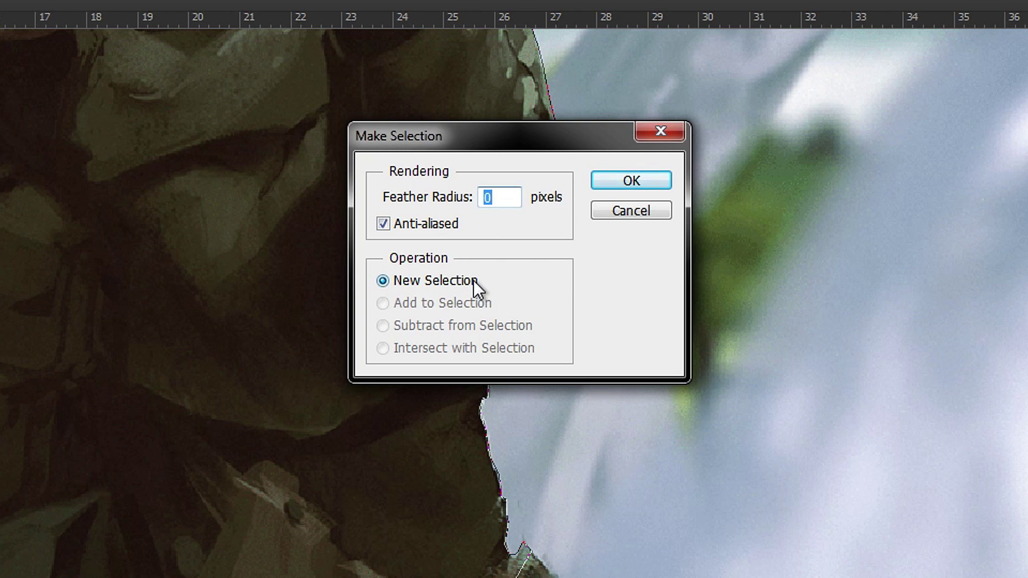
Convert the soldier path into a new selection with 0 px feather radius
click(641, 185)
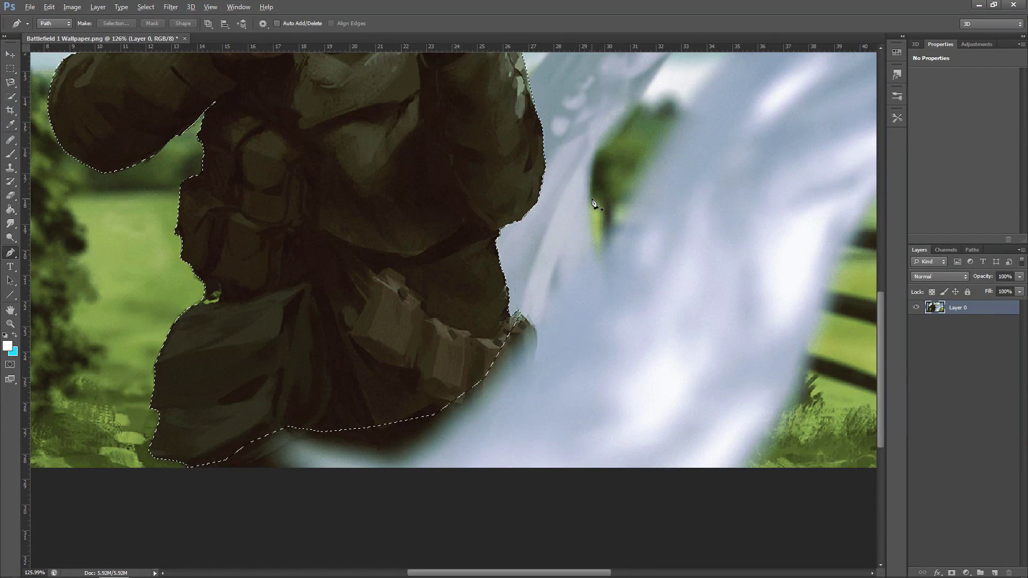
scroll(593, 202, down, 5)
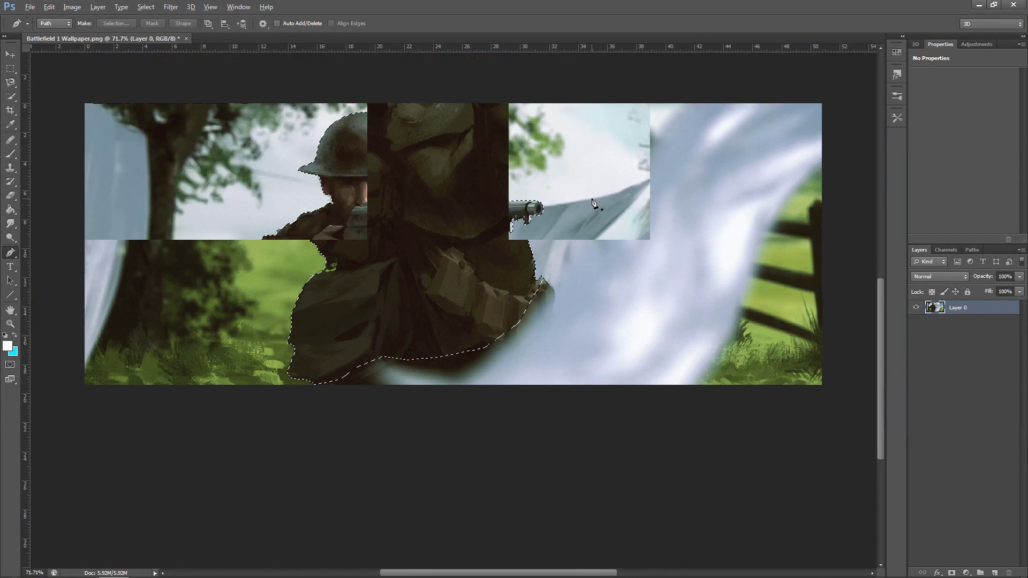
scroll(526, 283, up, 1)
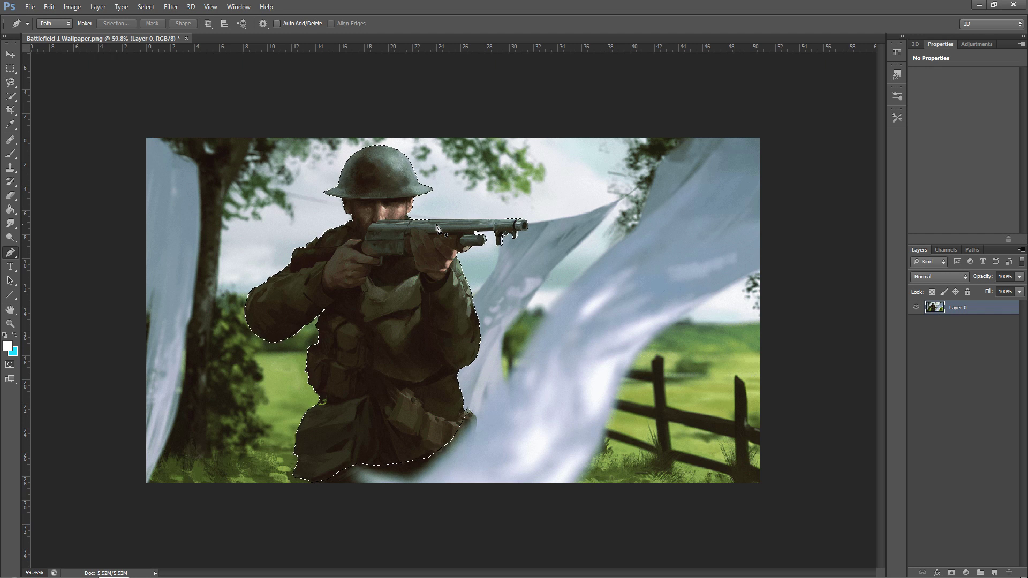
Copy the selected soldier to Layer 1 with Ctrl+J, hide Layer 0, and switch to Move
key(ctrl+j)
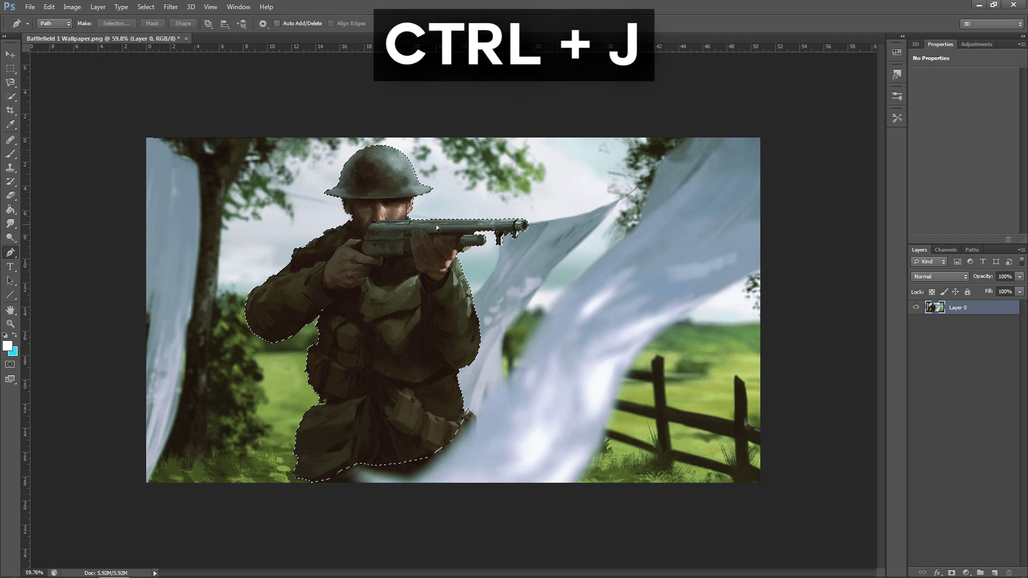
key(ctrl+j)
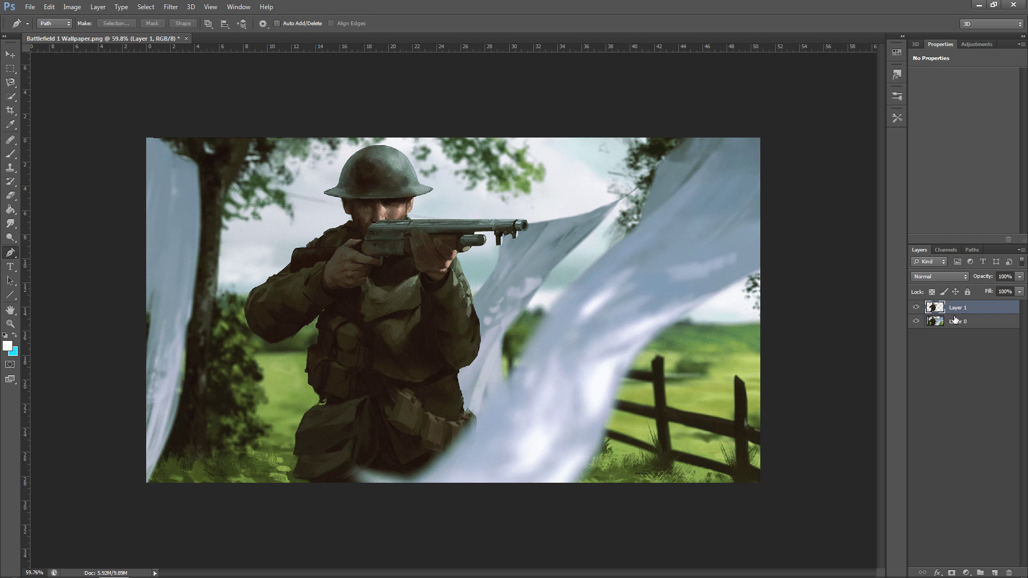
click(916, 322)
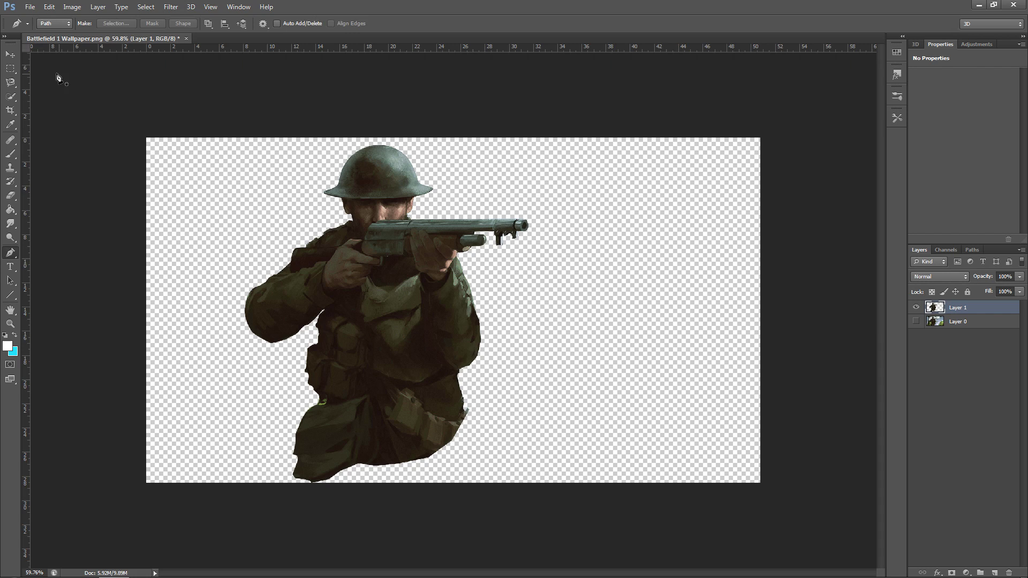
click(11, 54)
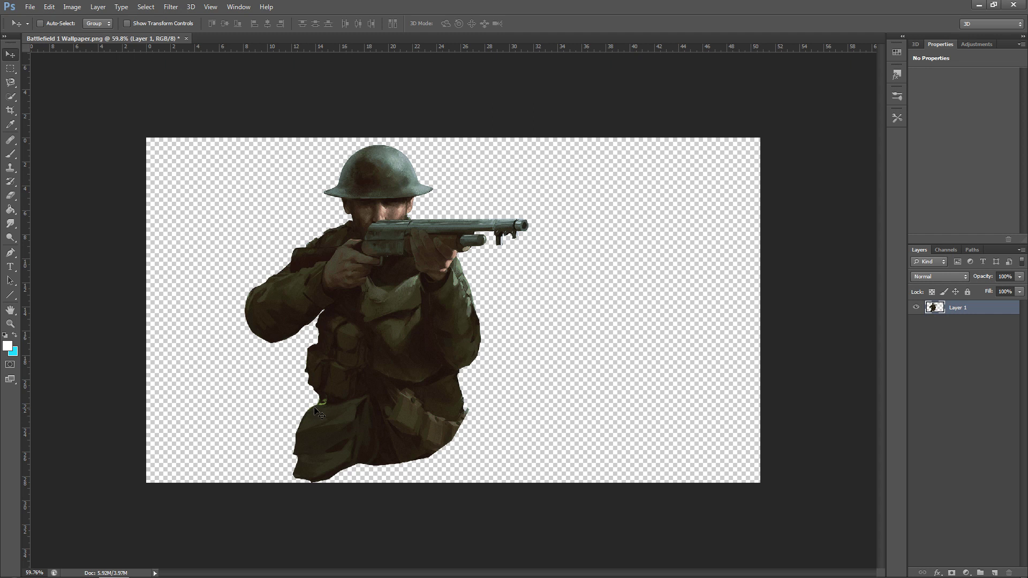
Zoom in and trace a pen path along the green fringe at the shoulder and up the neck
scroll(313, 417, up, 3)
scroll(271, 442, up, 4)
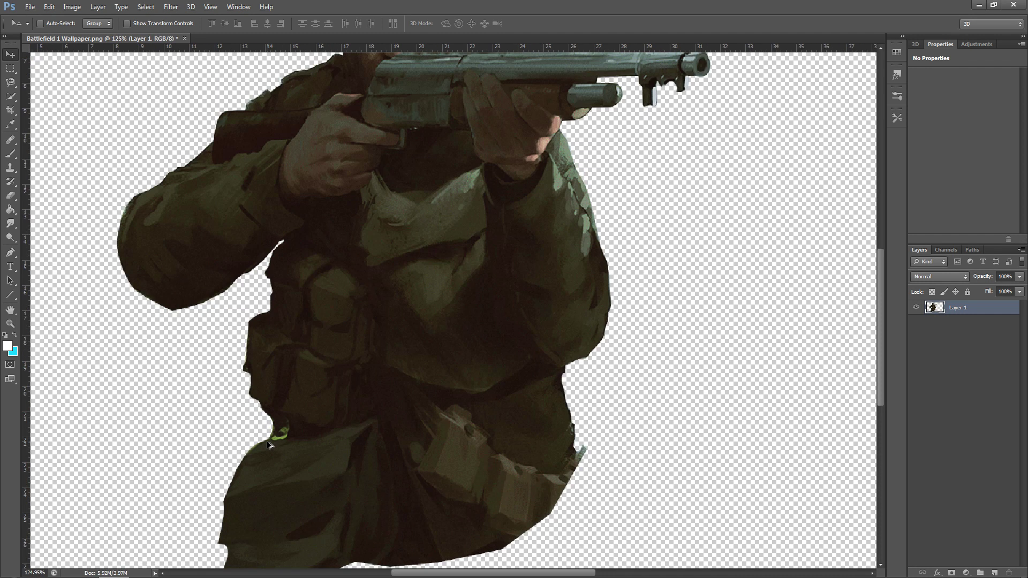
scroll(240, 465, up, 4)
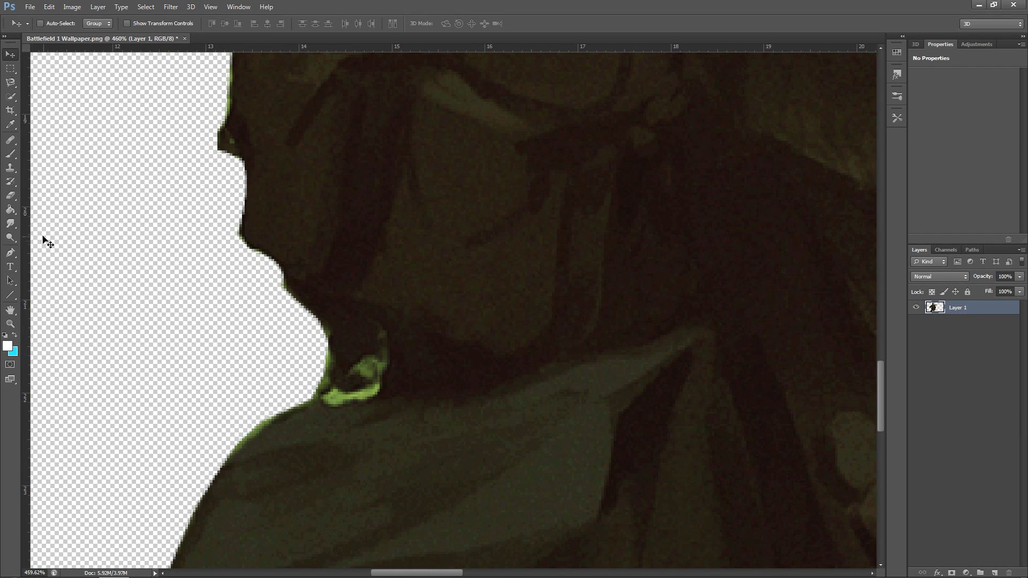
click(10, 252)
click(323, 399)
click(330, 404)
click(345, 401)
click(355, 399)
click(376, 396)
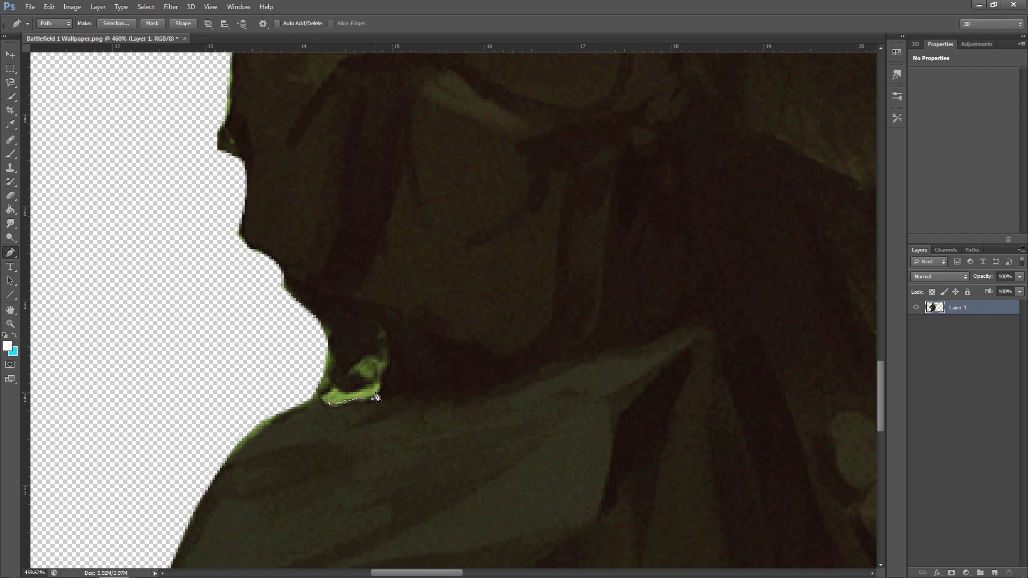
click(380, 386)
click(382, 381)
click(386, 367)
click(384, 362)
Curve the fringe path around the neck, close it, and make it a selection
click(377, 360)
click(373, 357)
click(365, 355)
click(356, 362)
click(351, 367)
click(363, 374)
click(370, 374)
click(369, 383)
click(357, 391)
click(348, 391)
click(334, 387)
click(325, 401)
click(129, 27)
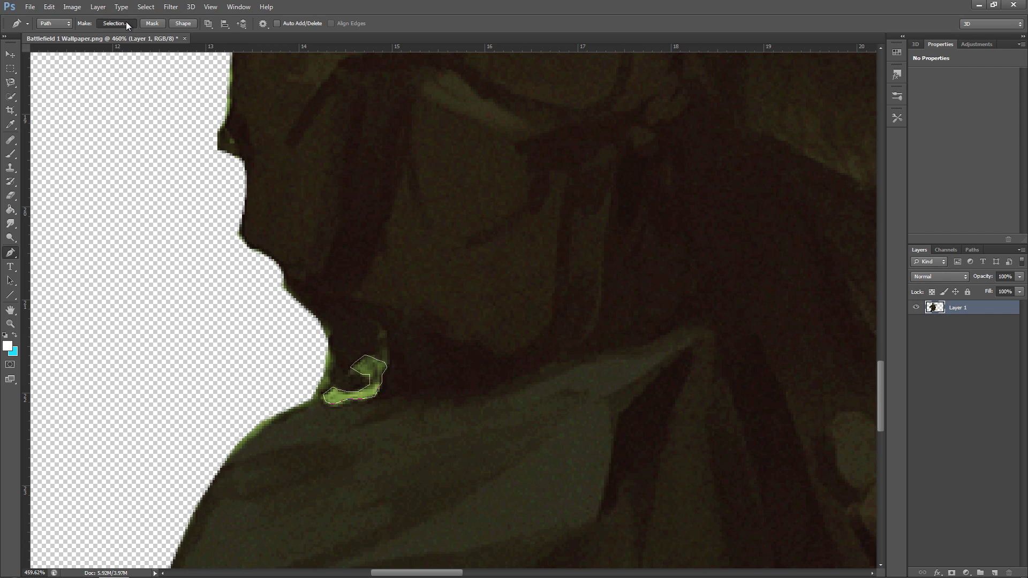
click(566, 133)
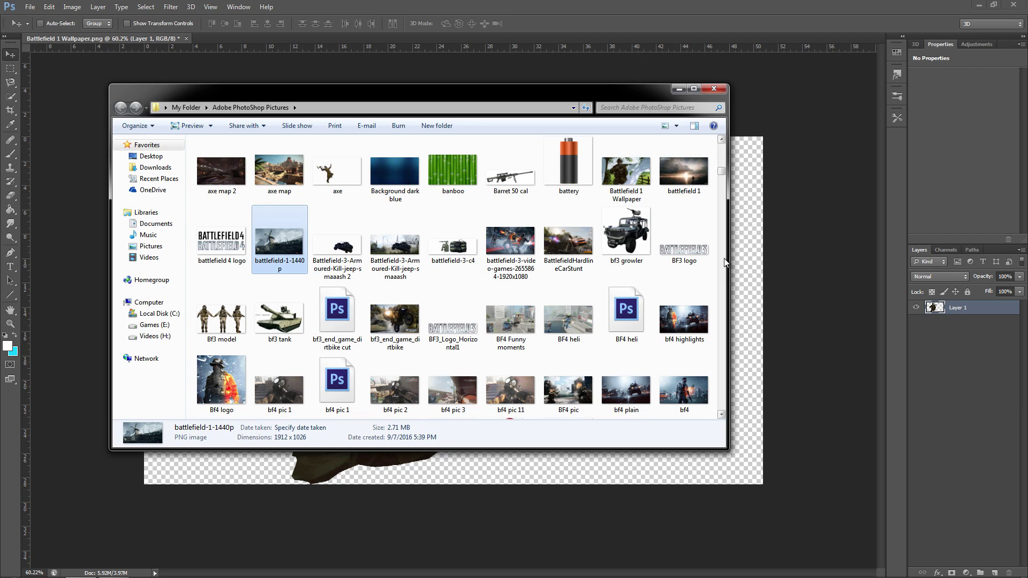
Place battlefield-1-1440p, scale it to cover the canvas, and move it below Layer 1
drag(263, 247, 541, 476)
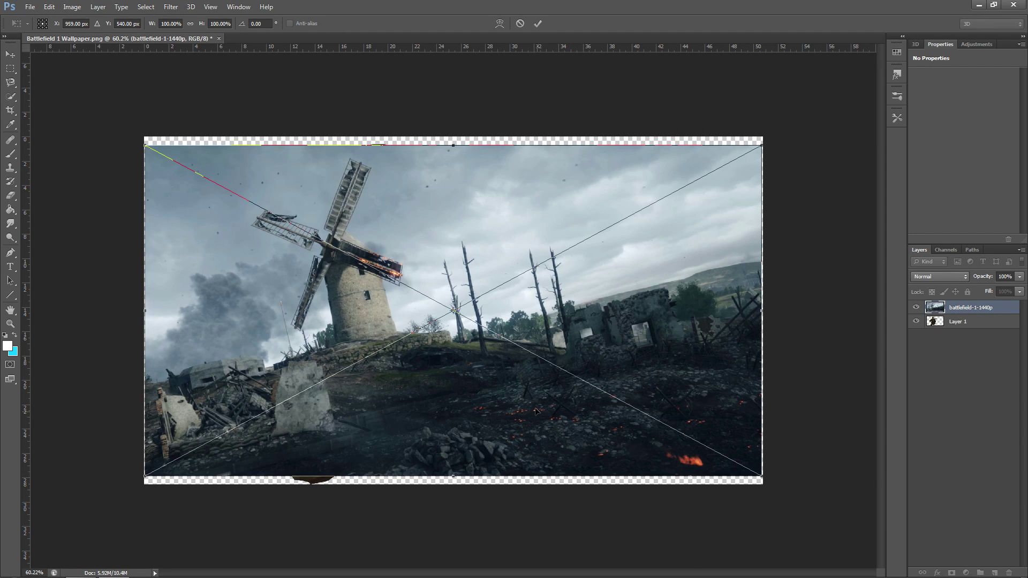
drag(762, 143, 806, 121)
drag(145, 477, 87, 506)
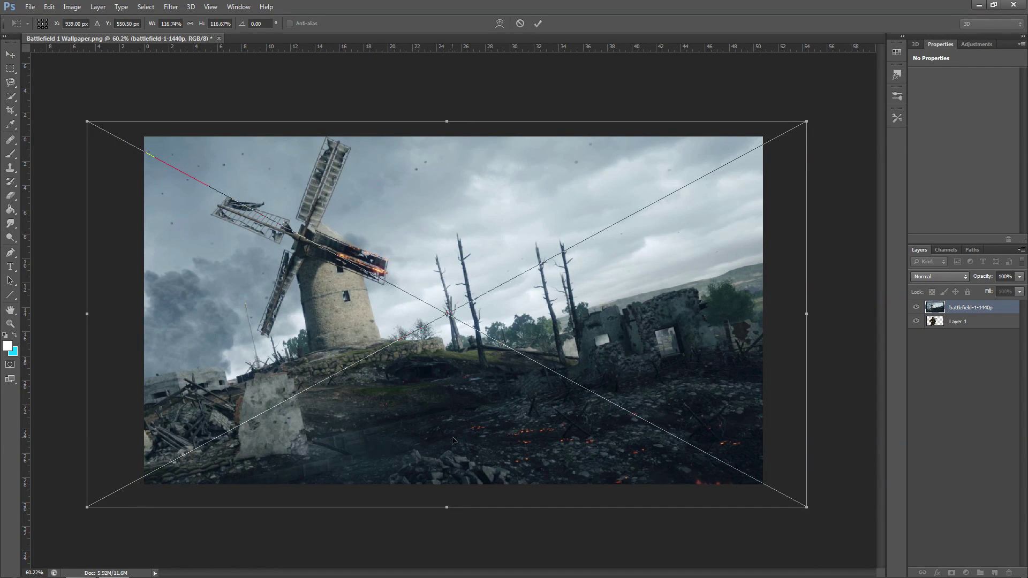
key(Return)
drag(966, 310, 963, 342)
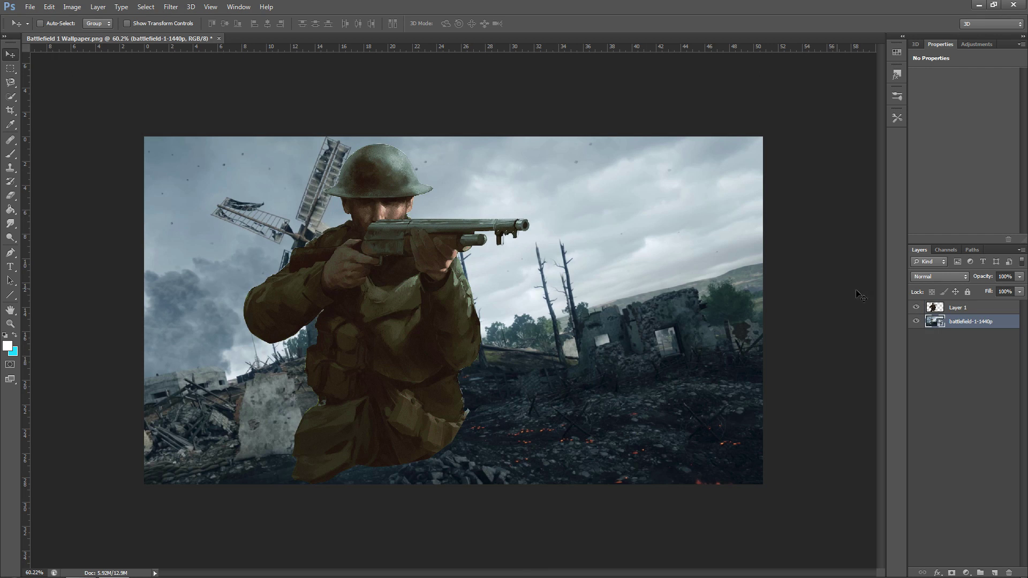
Move the soldier to the lower left and shrink him to about 92.5%
click(942, 307)
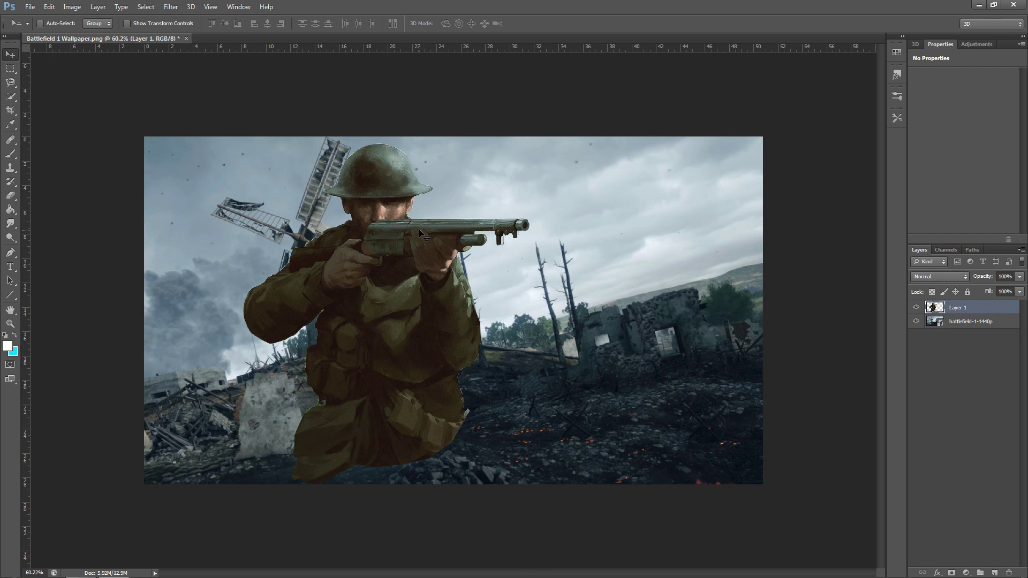
drag(414, 220, 394, 289)
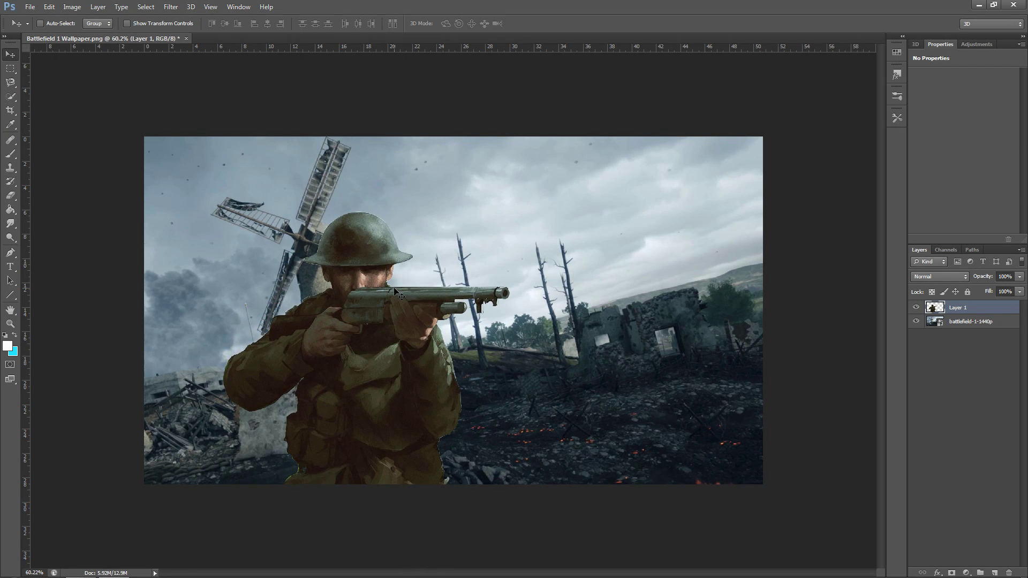
key(ctrl+t)
drag(509, 210, 476, 247)
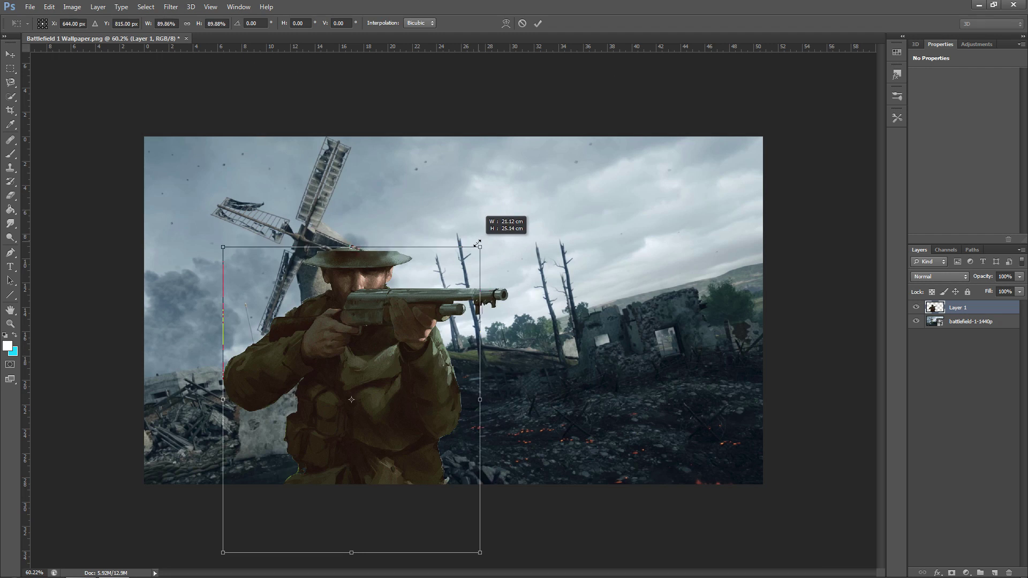
key(Return)
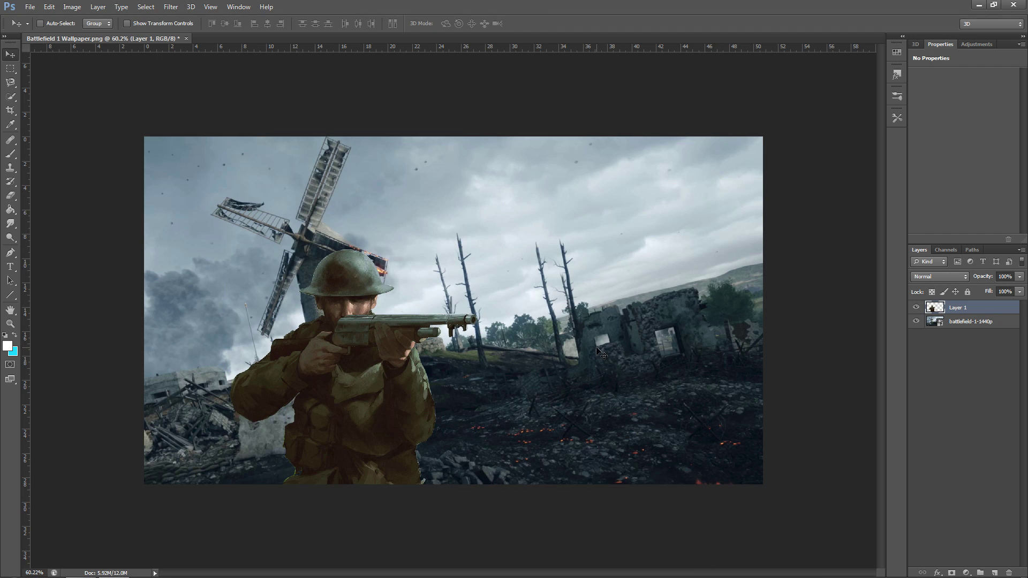
key(ctrl+t)
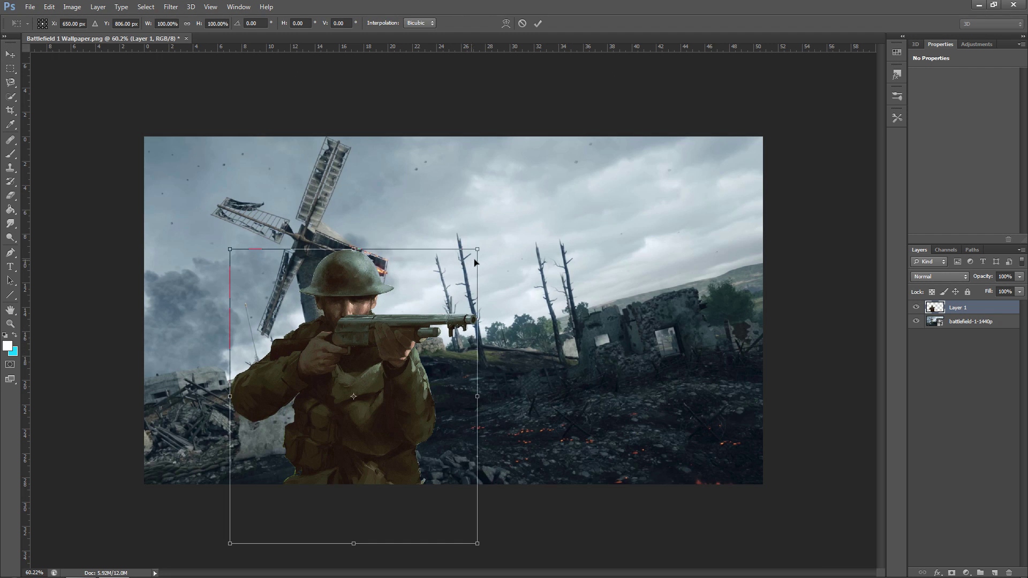
drag(480, 253, 459, 270)
key(Return)
right_click(964, 308)
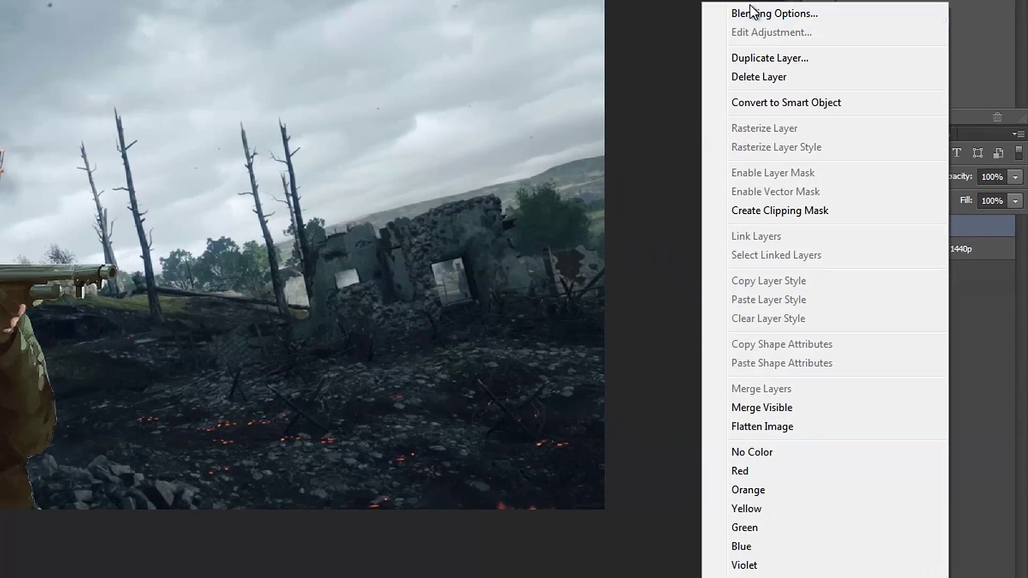
click(754, 12)
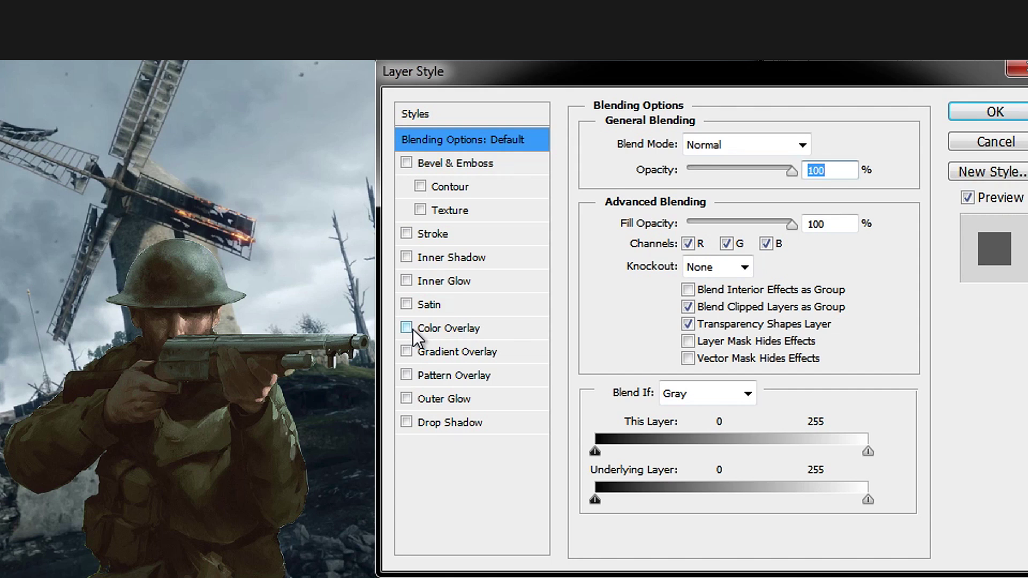
click(413, 329)
click(425, 329)
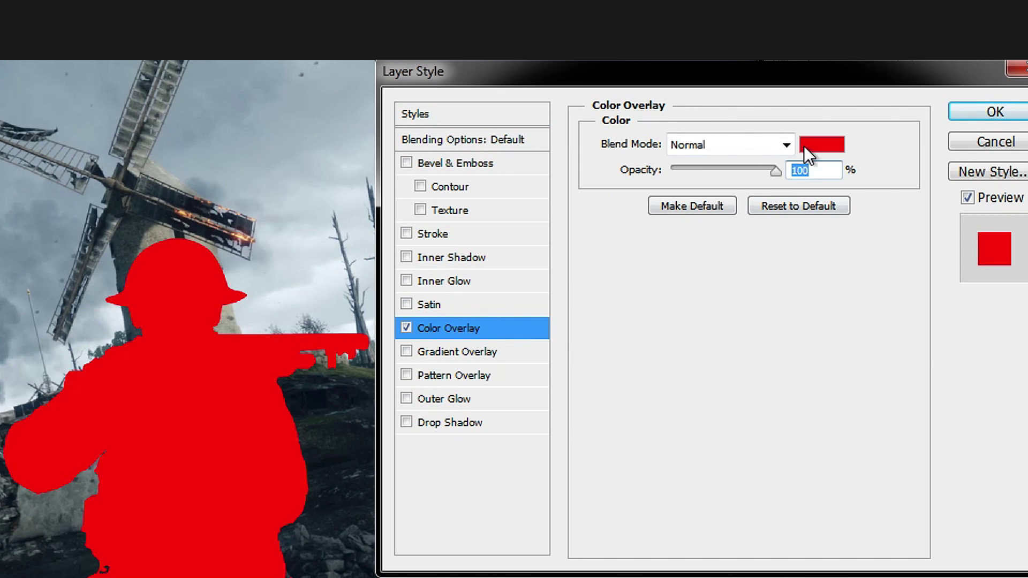
click(809, 145)
drag(667, 172, 666, 230)
click(663, 140)
click(856, 16)
click(691, 144)
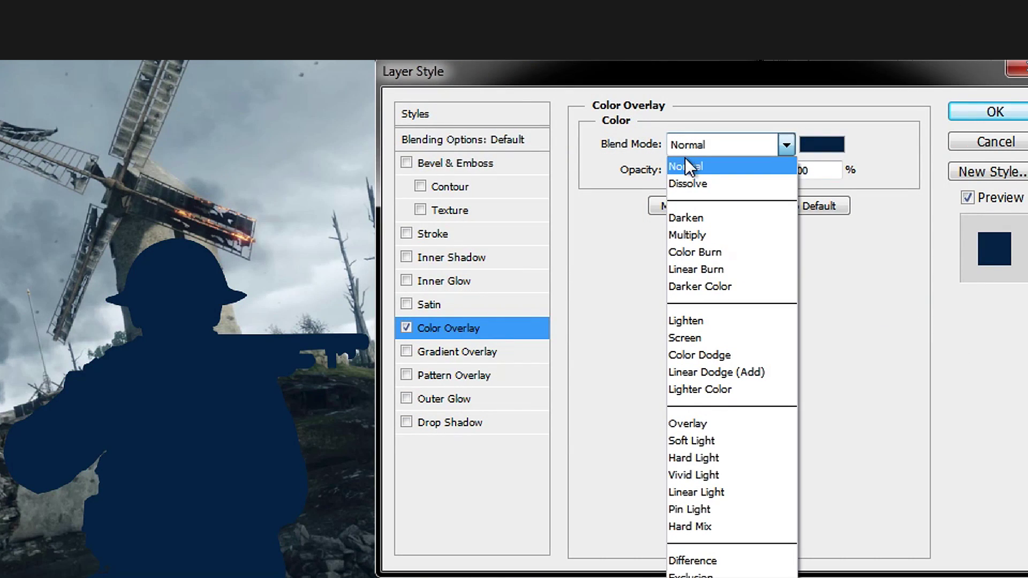
click(685, 158)
scroll(702, 134, down, 5)
scroll(701, 134, down, 3)
scroll(701, 133, down, 3)
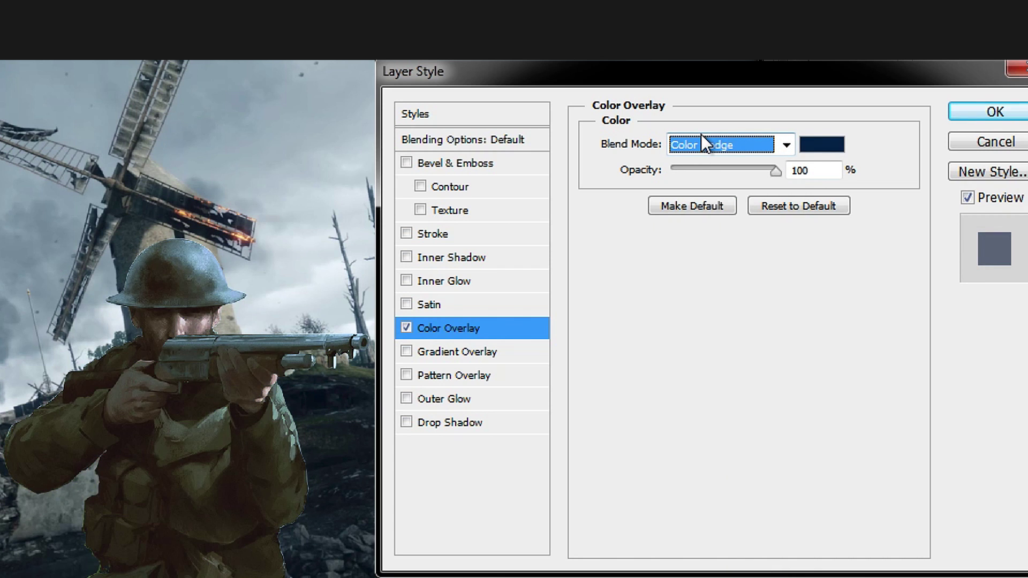
scroll(701, 133, down, 8)
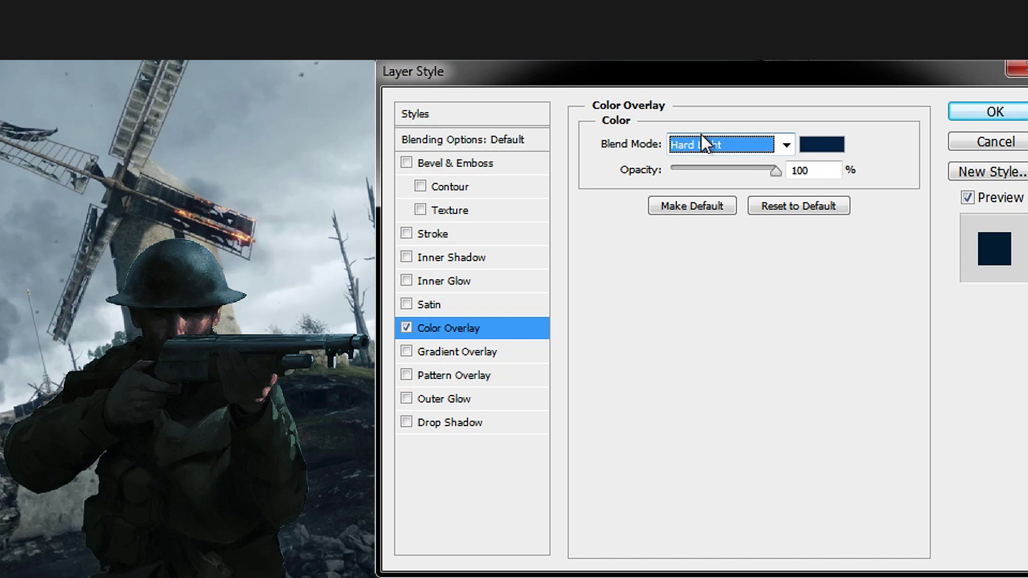
scroll(701, 133, down, 1)
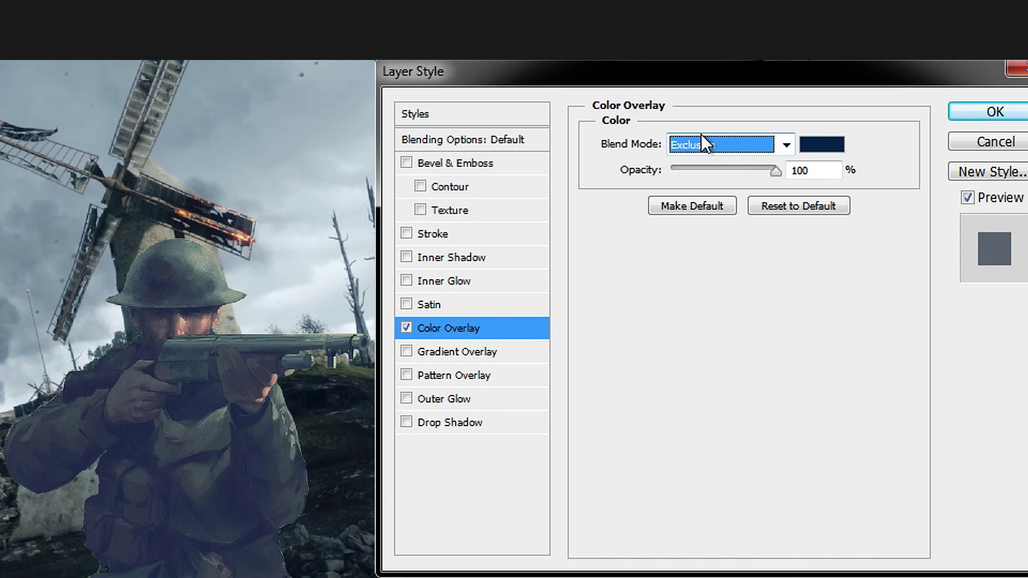
drag(775, 171, 708, 174)
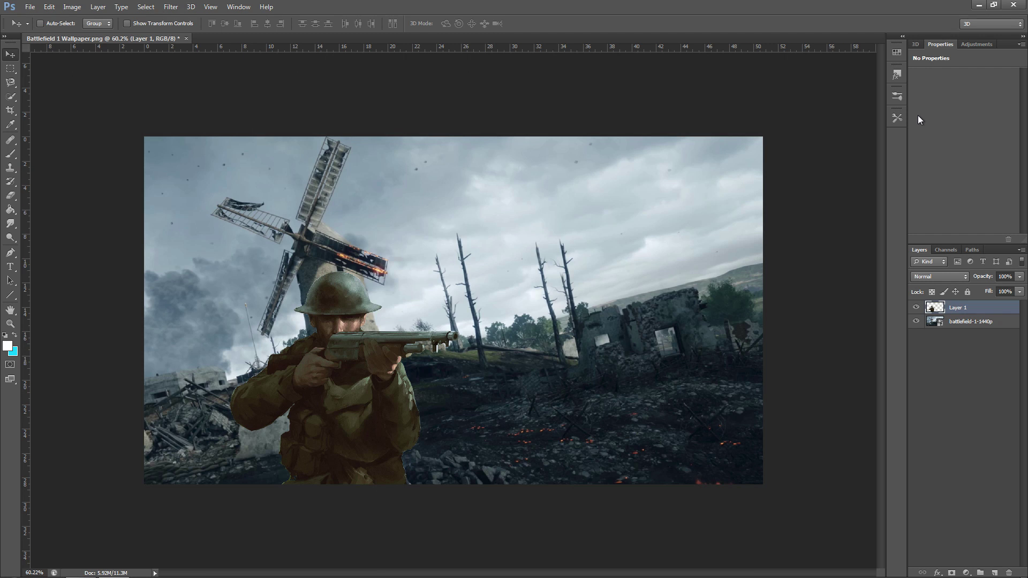
Open Blending Options for Layer 1 and enable the Stroke effect
scroll(412, 286, up, 1)
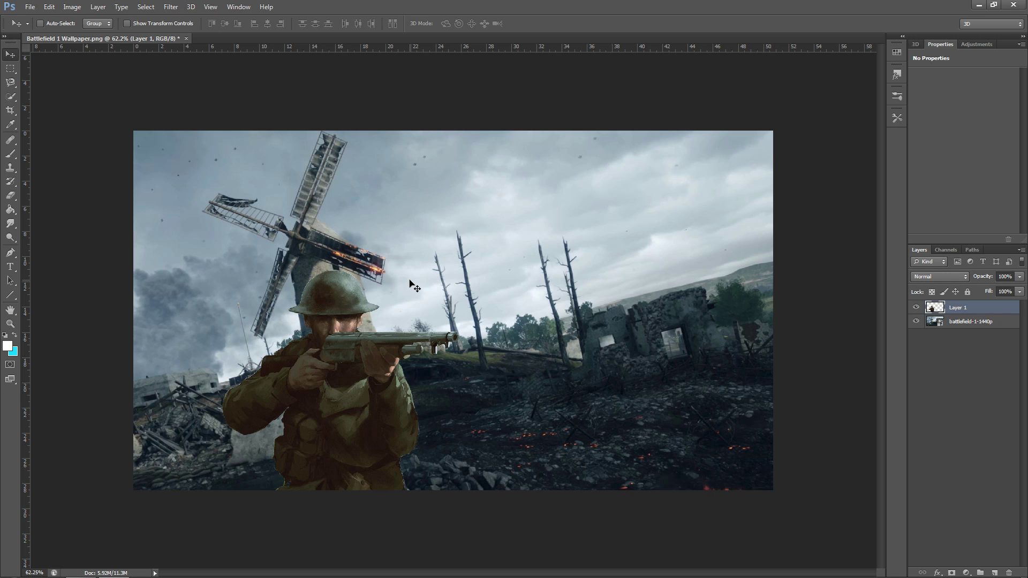
scroll(294, 278, up, 5)
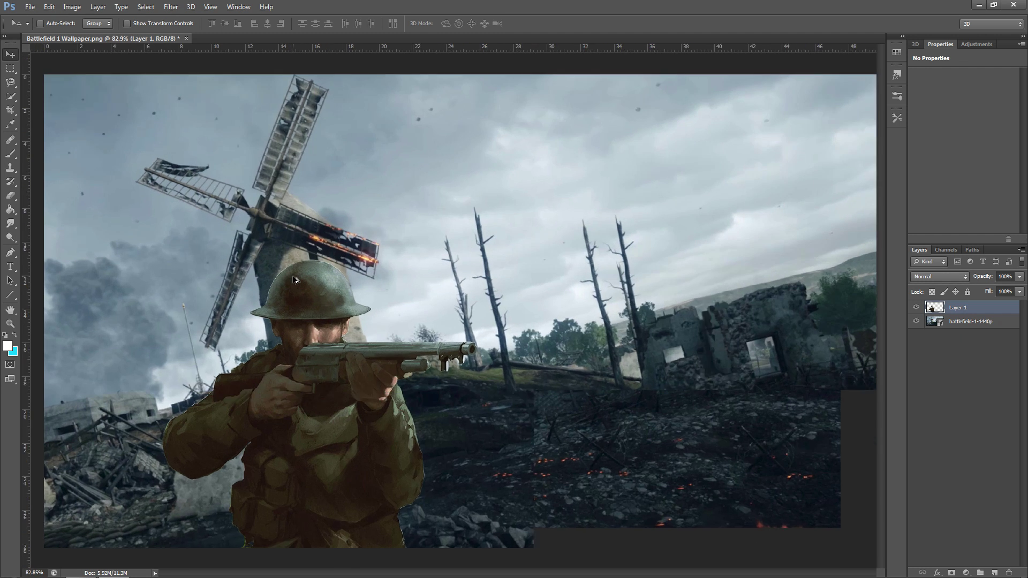
scroll(294, 279, up, 12)
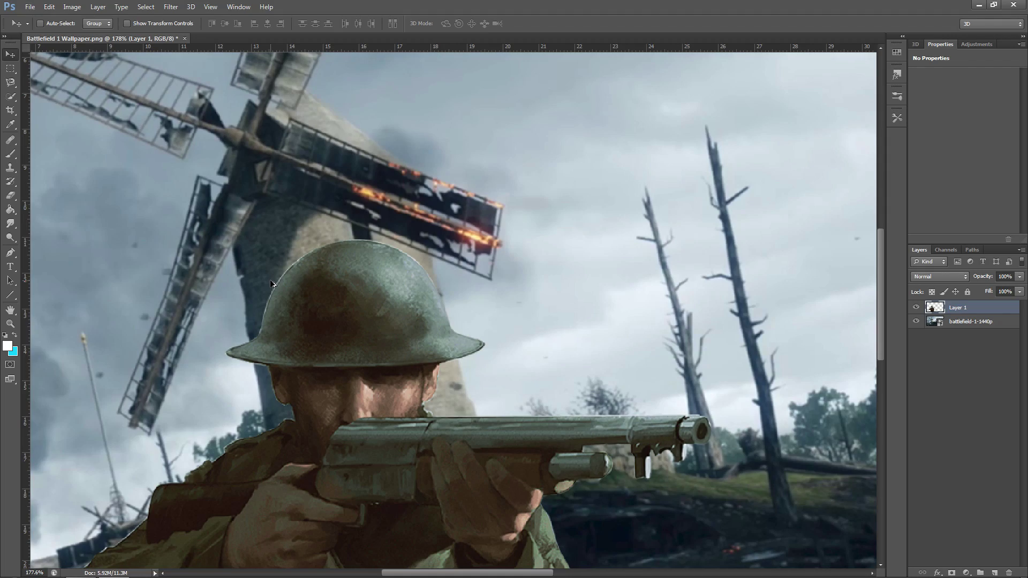
scroll(272, 283, up, 1)
right_click(952, 308)
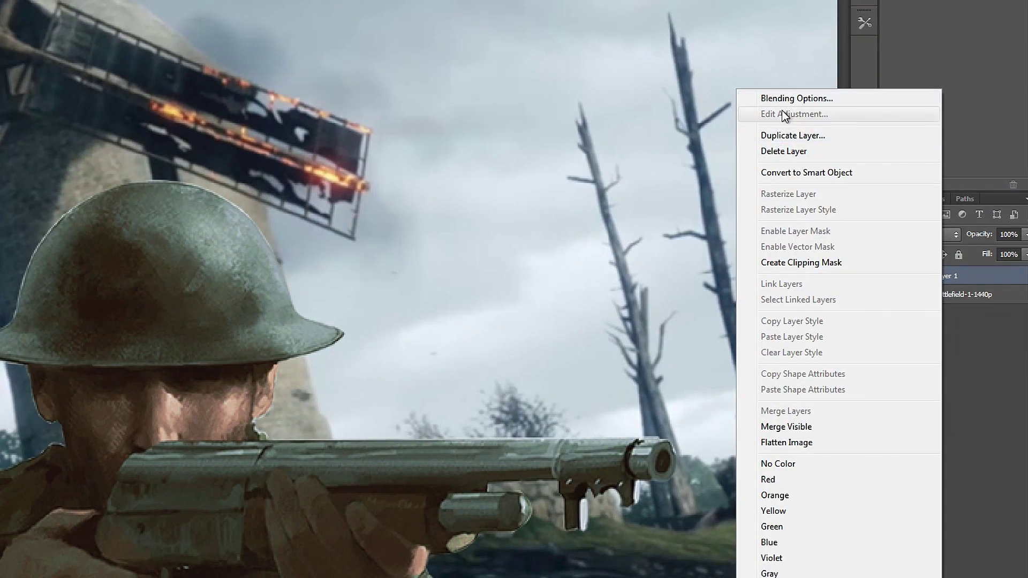
click(825, 160)
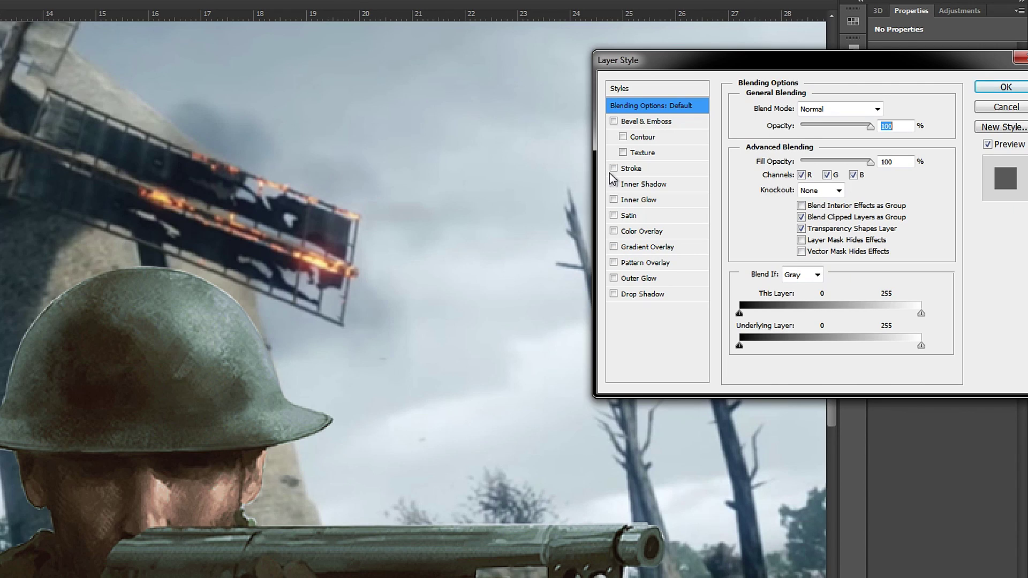
click(614, 169)
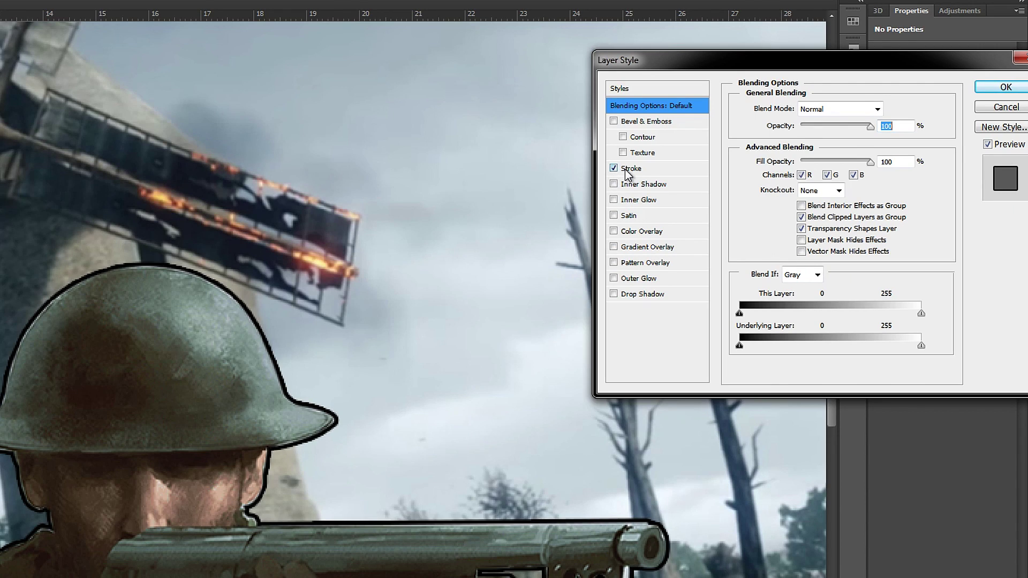
click(624, 169)
Set the stroke to 1 px, Position Inside, Blend Mode Screen
click(878, 109)
key(BackSpace)
text(1)
click(826, 124)
click(803, 150)
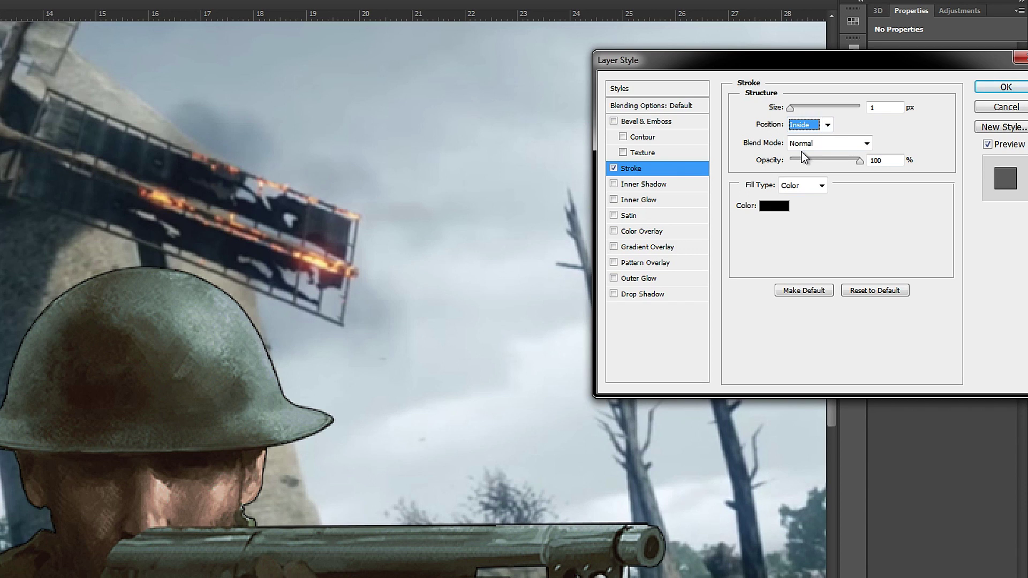
click(823, 144)
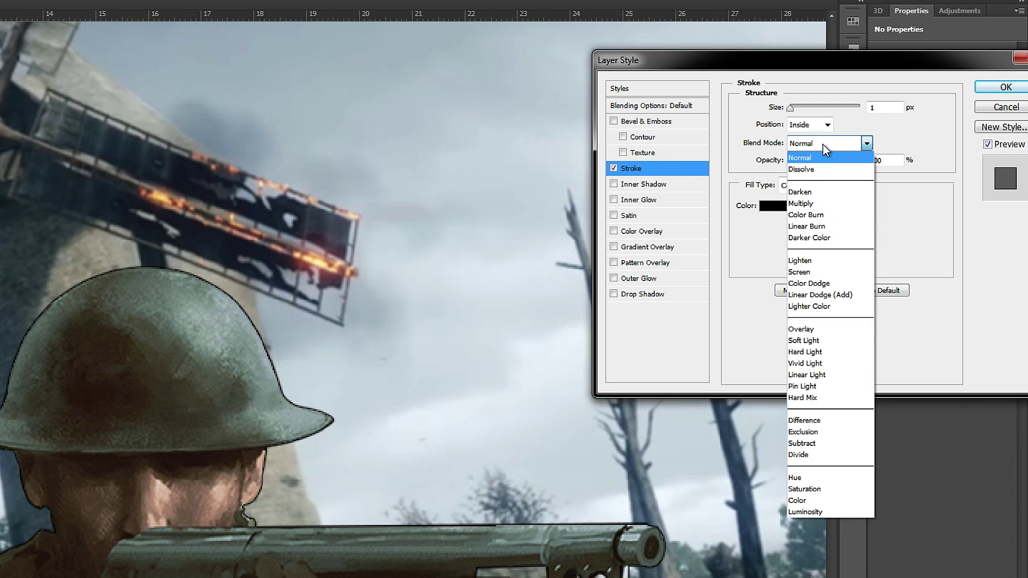
click(812, 273)
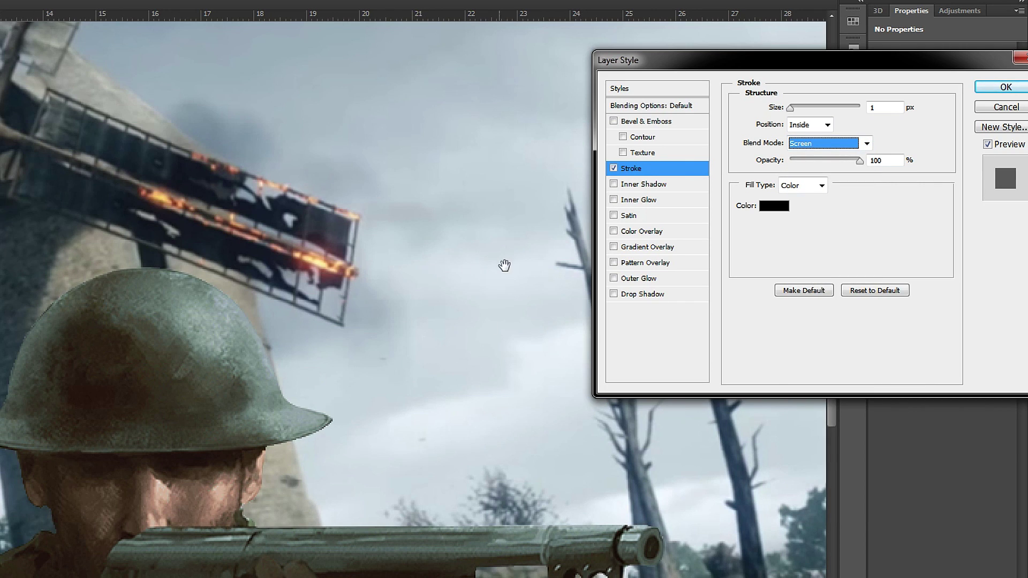
Keep the stroke width at 1 px, apply the style, and fit the image on screen
key(shift+Tab)
key(shift+Tab)
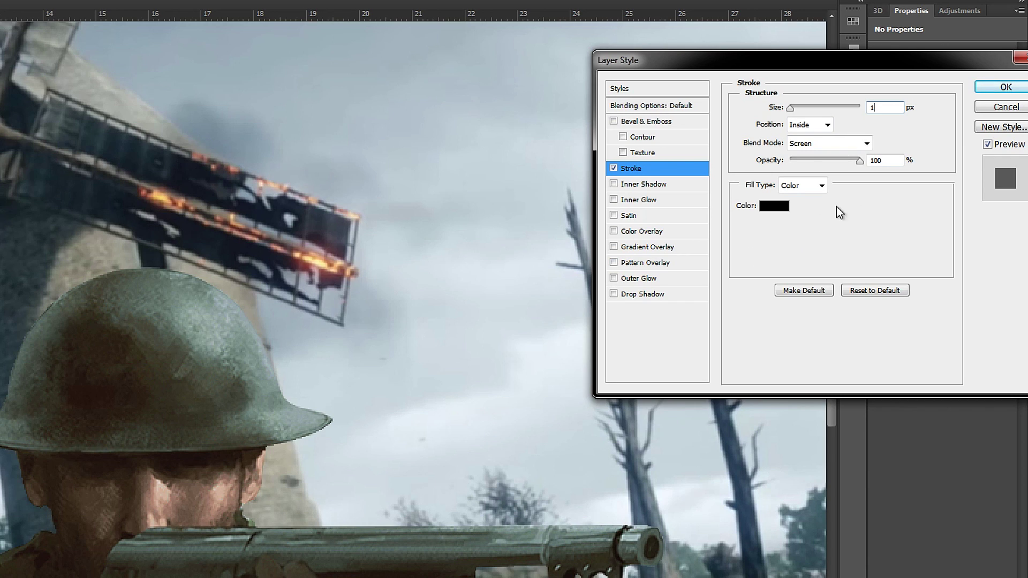
key(Up)
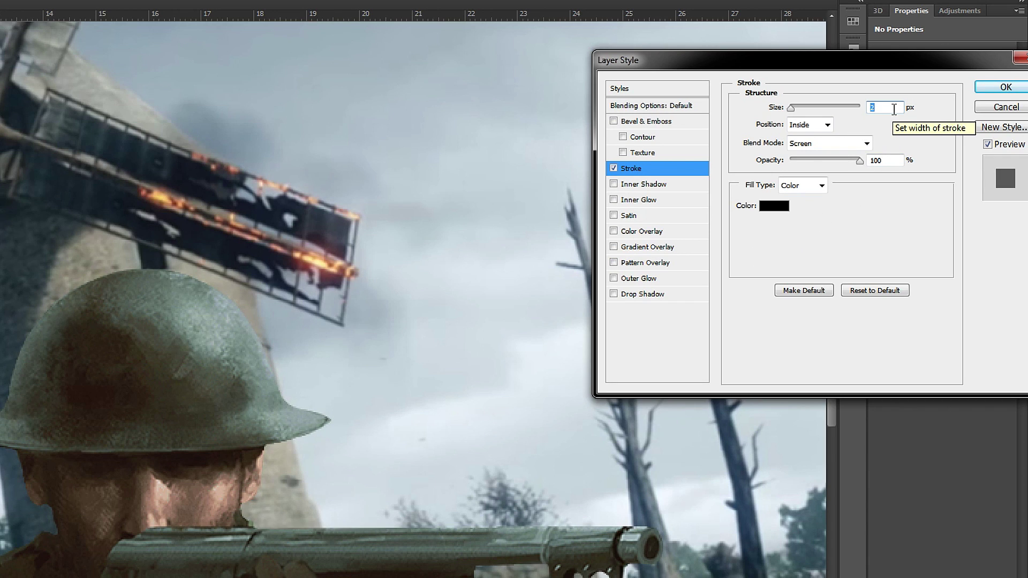
key(Down)
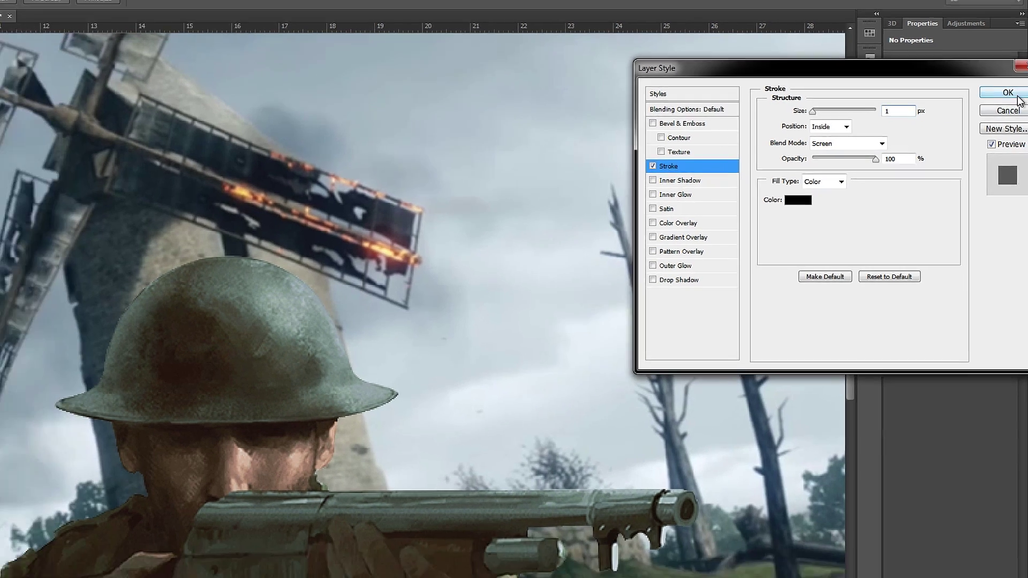
click(1002, 87)
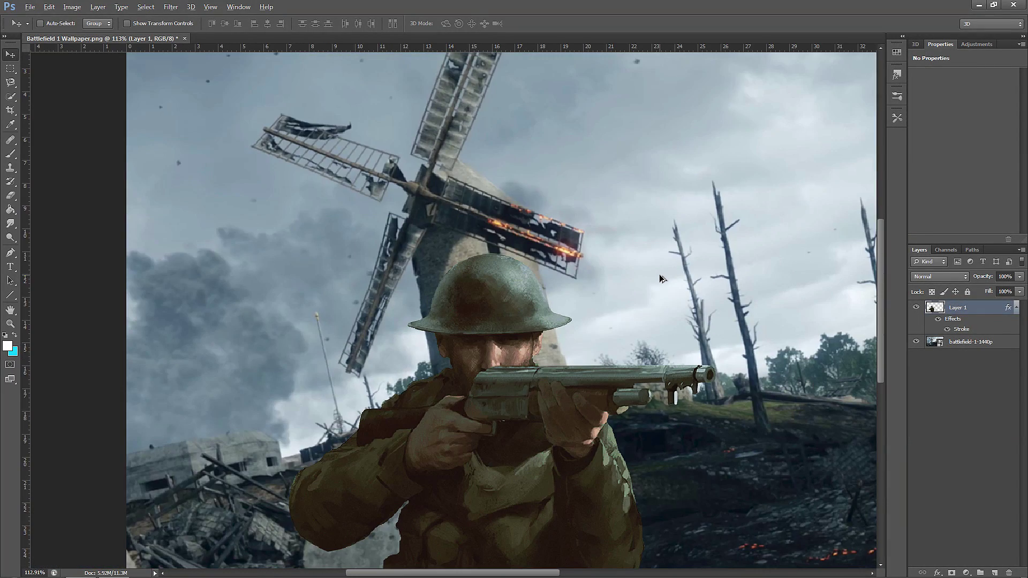
key(ctrl+0)
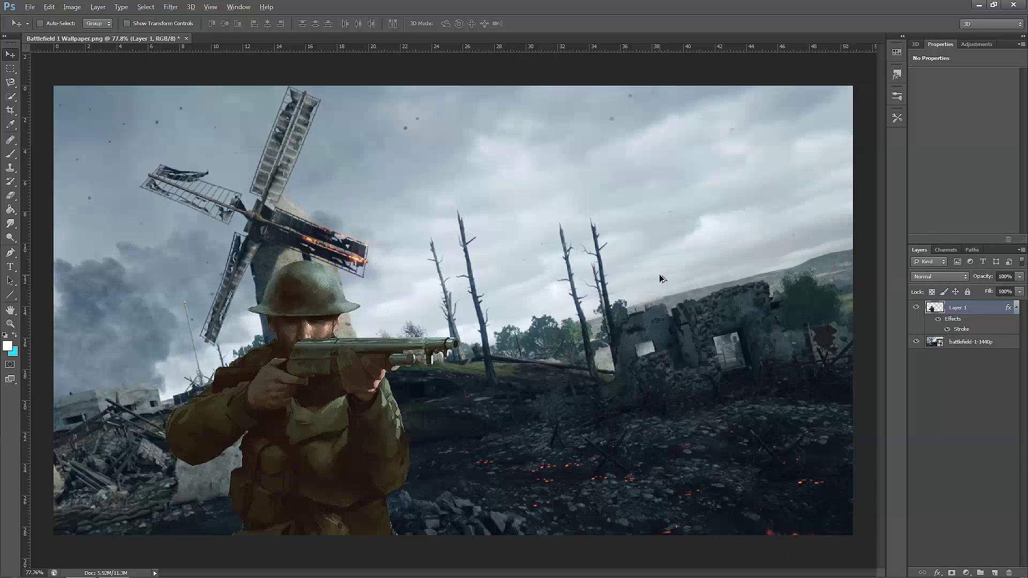
scroll(662, 278, down, 1)
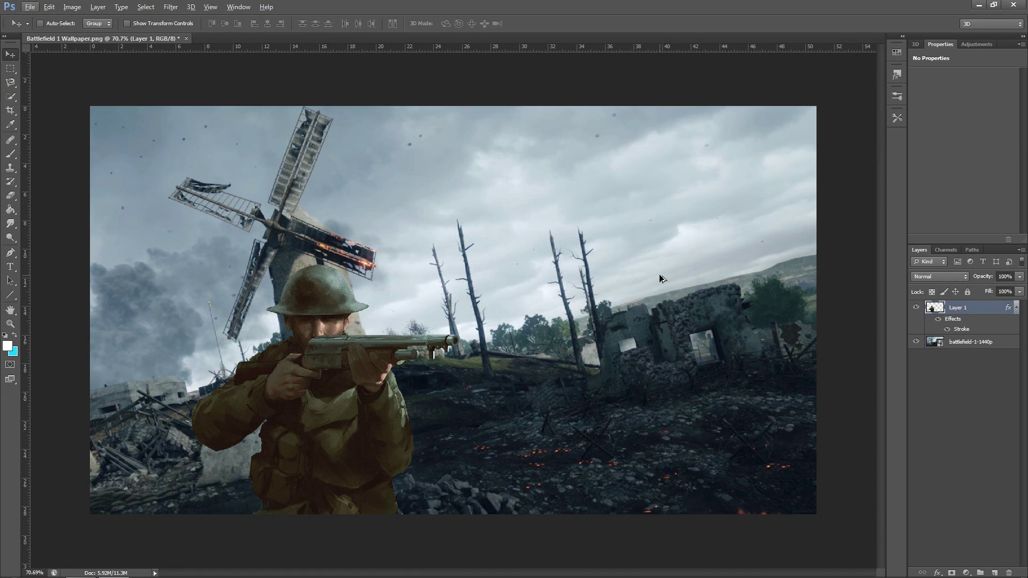